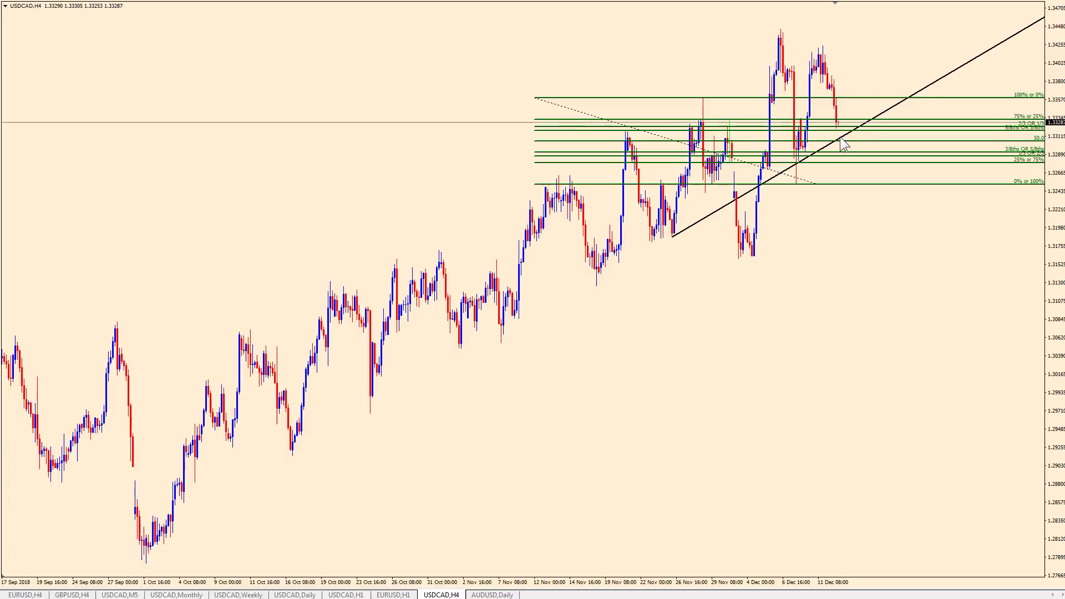
Delete the old trendline and Fibonacci retracement from the USDCAD H4 chart
{"action": "double_click", "coordinate": [698, 222]}
{"action": "key", "text": "Delete"}
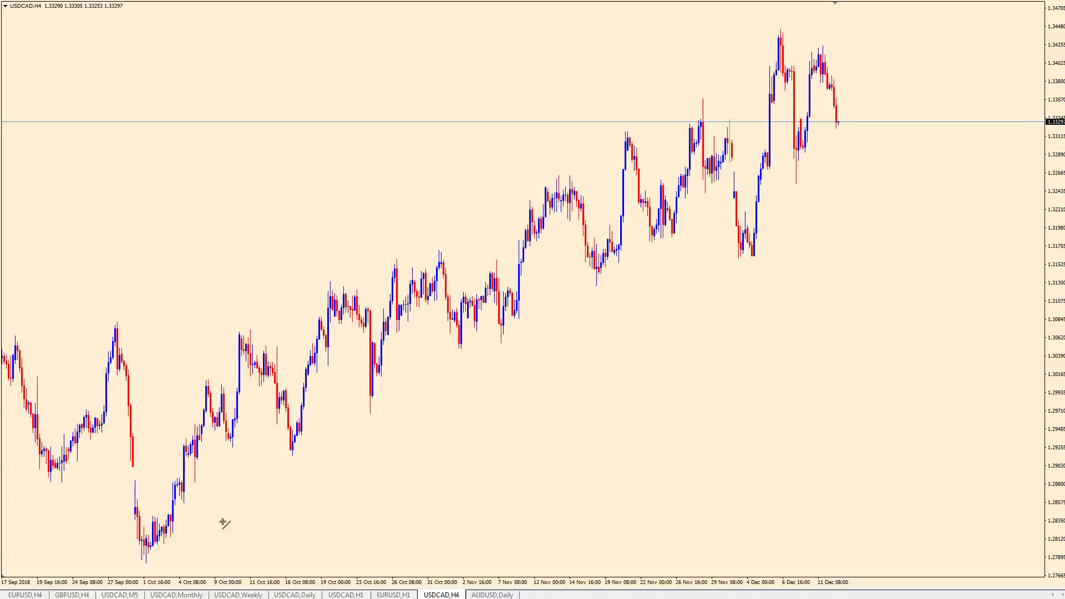
Draw a rising trendline from the early-October low and a horizontal line at about 1.3071
{"action": "mouse_move", "coordinate": [146, 563]}
{"action": "left_mouse_down"}
{"action": "mouse_move", "coordinate": [370, 488]}
{"action": "mouse_move", "coordinate": [524, 325]}
{"action": "mouse_move", "coordinate": [291, 460]}
{"action": "left_mouse_up"}
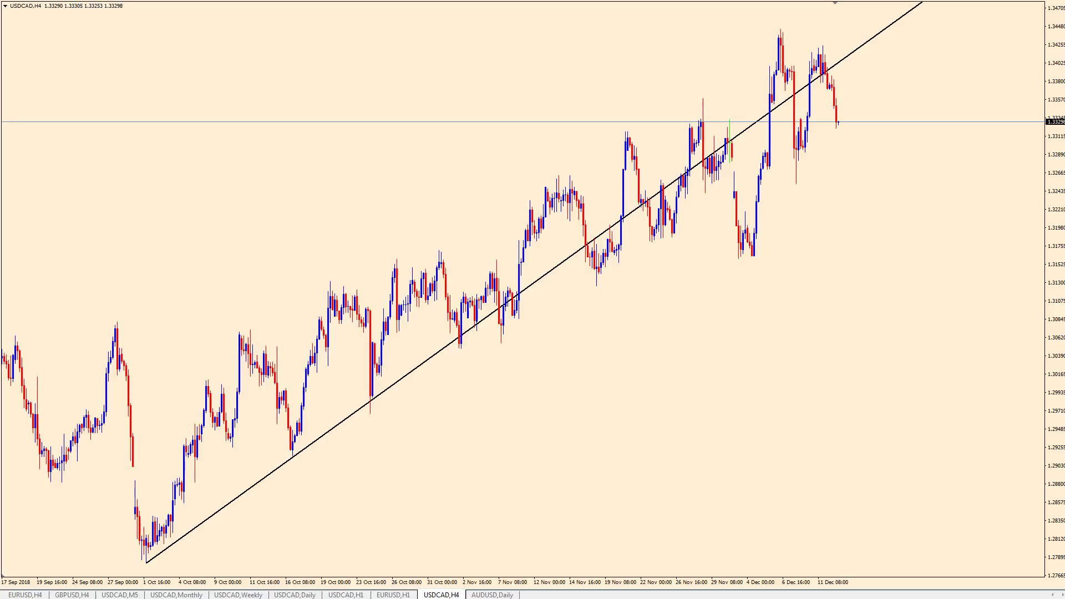
{"action": "left_click", "coordinate": [255, 330]}
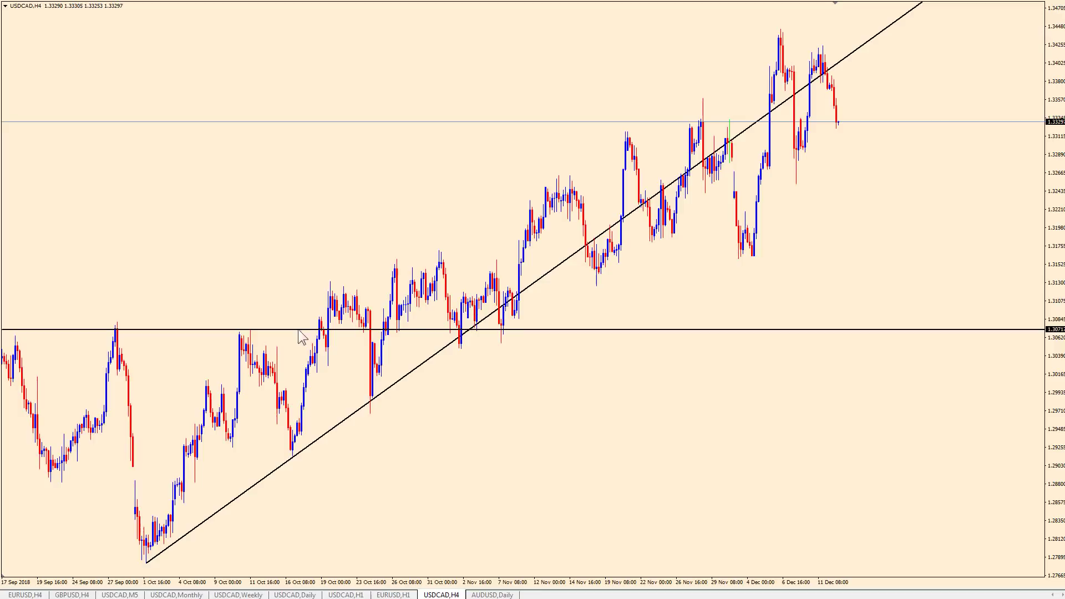
Drag the horizontal line down a few pips to about 1.3067
{"action": "left_click_drag", "start_coordinate": [277, 329], "coordinate": [274, 334]}
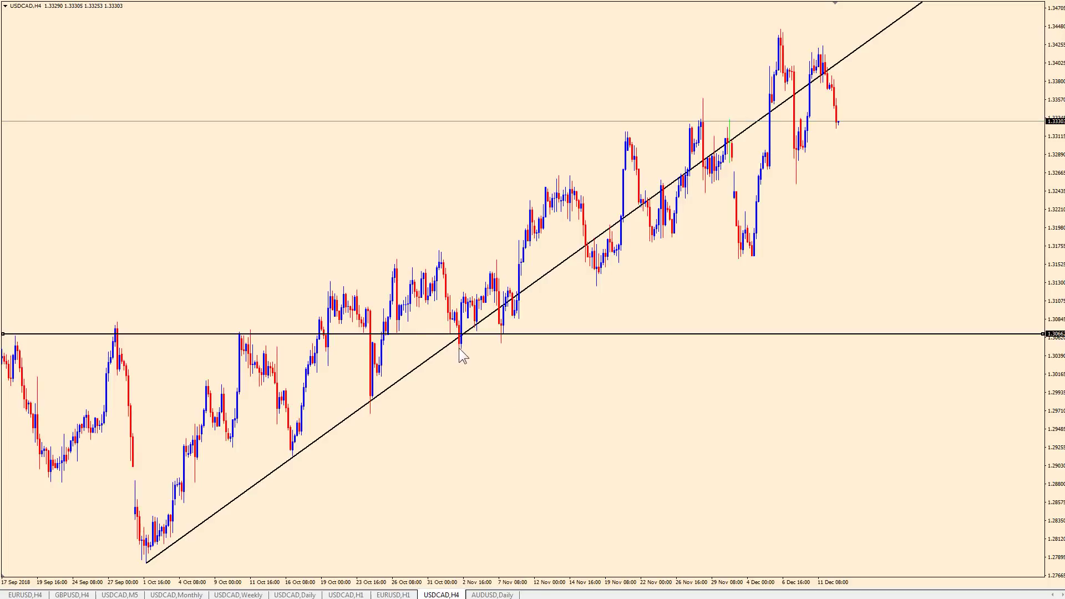
Re-anchor the trendline on the mid-October low and steepen its slope
{"action": "double_click", "coordinate": [299, 452]}
{"action": "left_click_drag", "start_coordinate": [225, 506], "coordinate": [403, 460]}
{"action": "left_click_drag", "start_coordinate": [324, 518], "coordinate": [294, 456]}
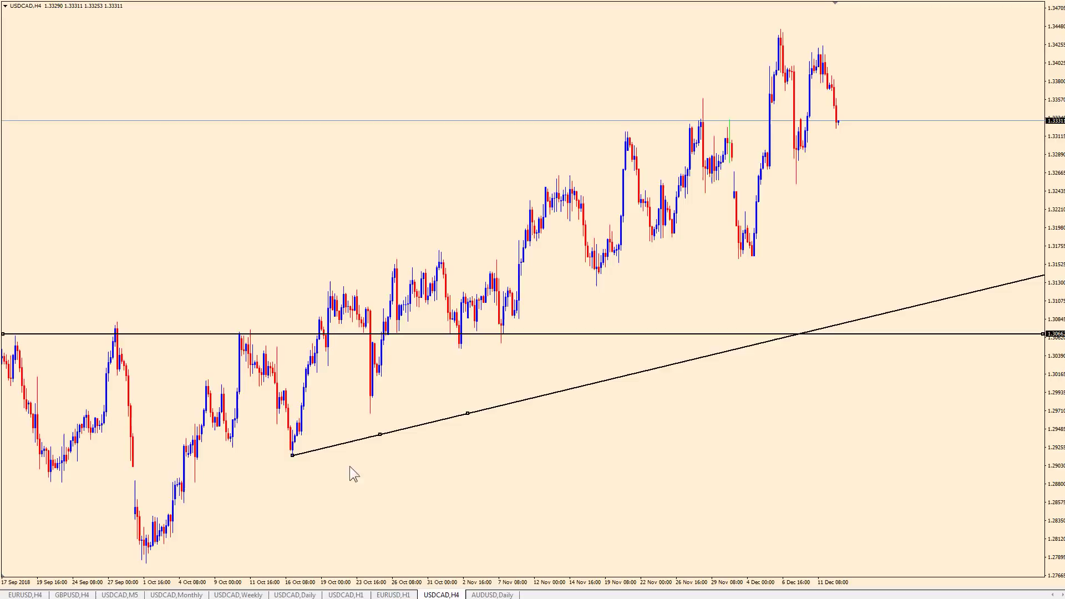
{"action": "left_click_drag", "start_coordinate": [468, 414], "coordinate": [370, 414]}
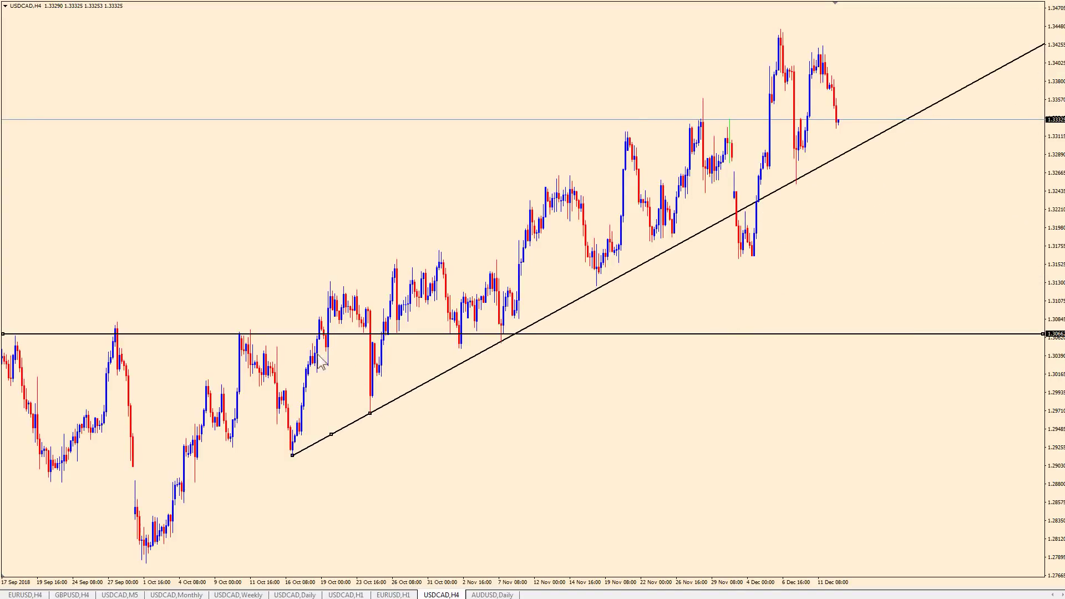
Set the horizontal line near 1.3119 and add a vertical line at 16 November
{"action": "left_click_drag", "start_coordinate": [304, 336], "coordinate": [308, 281]}
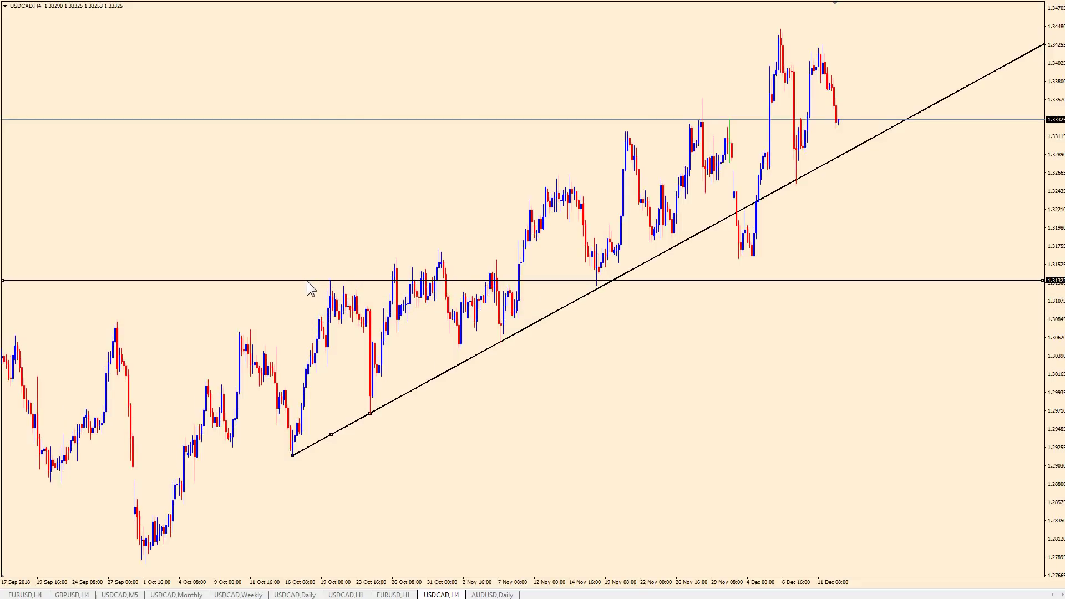
{"action": "left_click", "coordinate": [612, 288]}
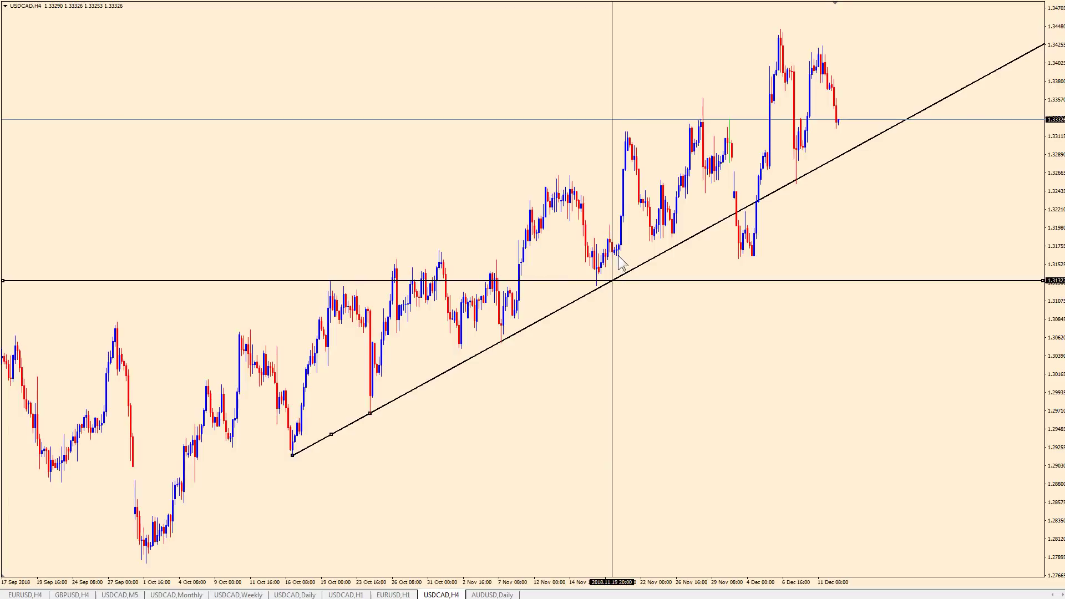
{"action": "left_click_drag", "start_coordinate": [360, 281], "coordinate": [361, 295]}
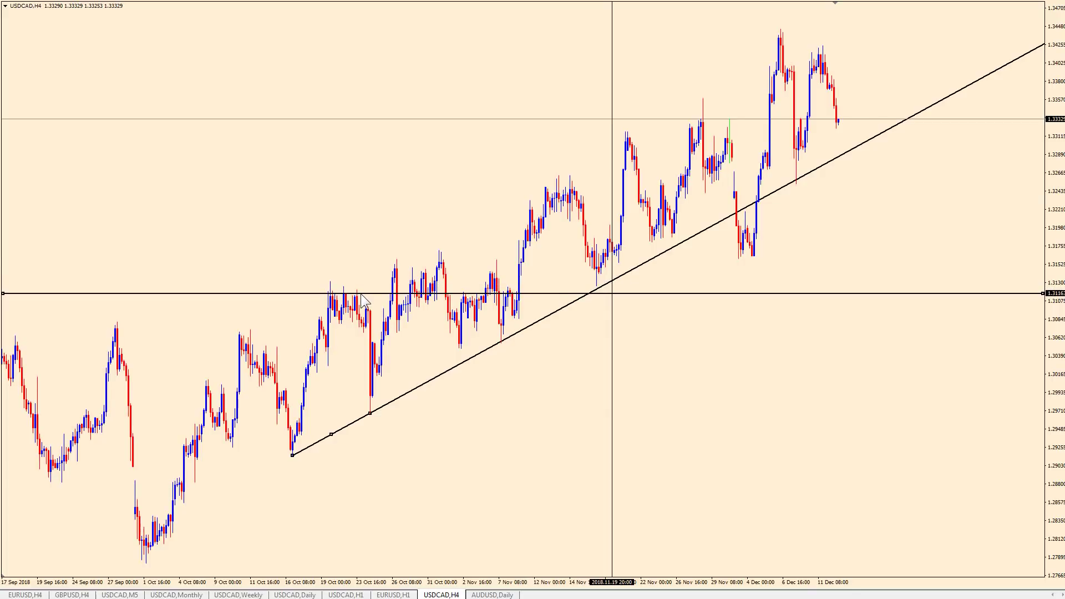
{"action": "left_click_drag", "start_coordinate": [615, 352], "coordinate": [599, 348]}
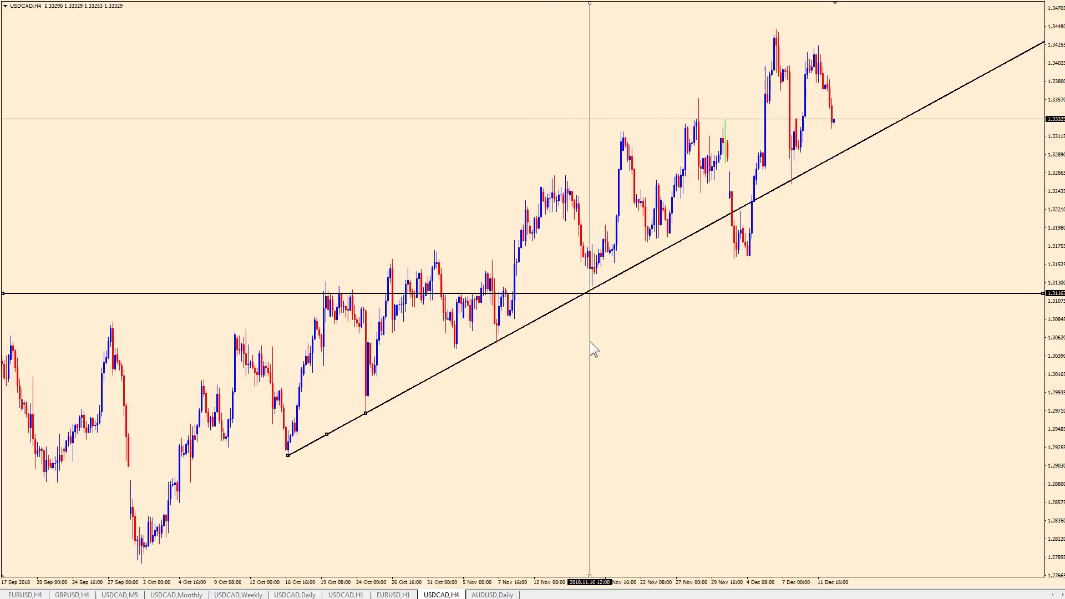
{"action": "left_click_drag", "start_coordinate": [584, 341], "coordinate": [586, 341]}
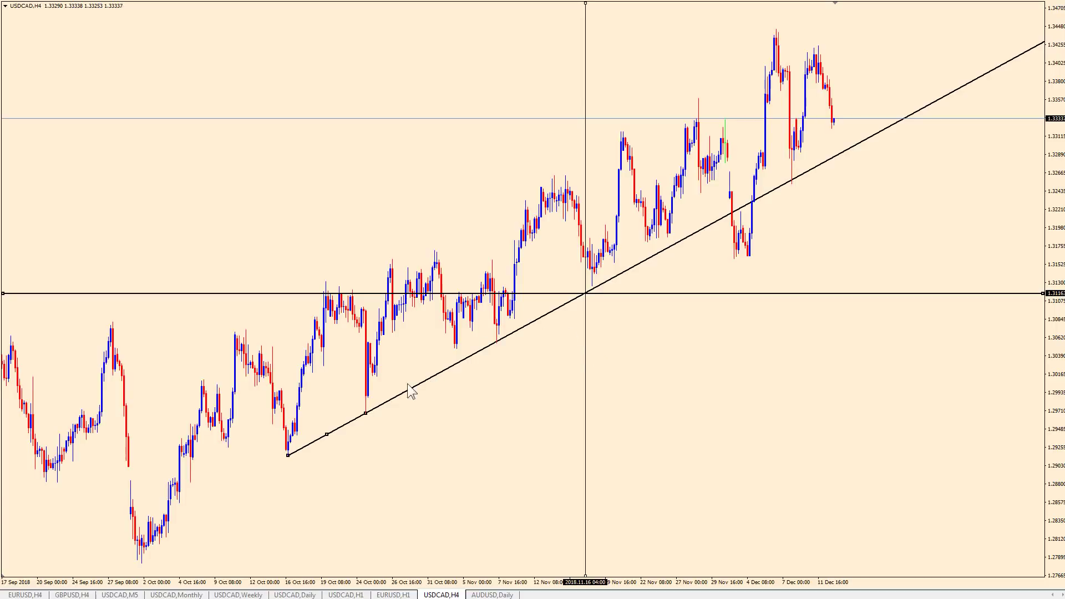
Slide the trendline to the late-October low and raise the horizontal line to about 1.3165
{"action": "left_click_drag", "start_coordinate": [327, 434], "coordinate": [456, 348]}
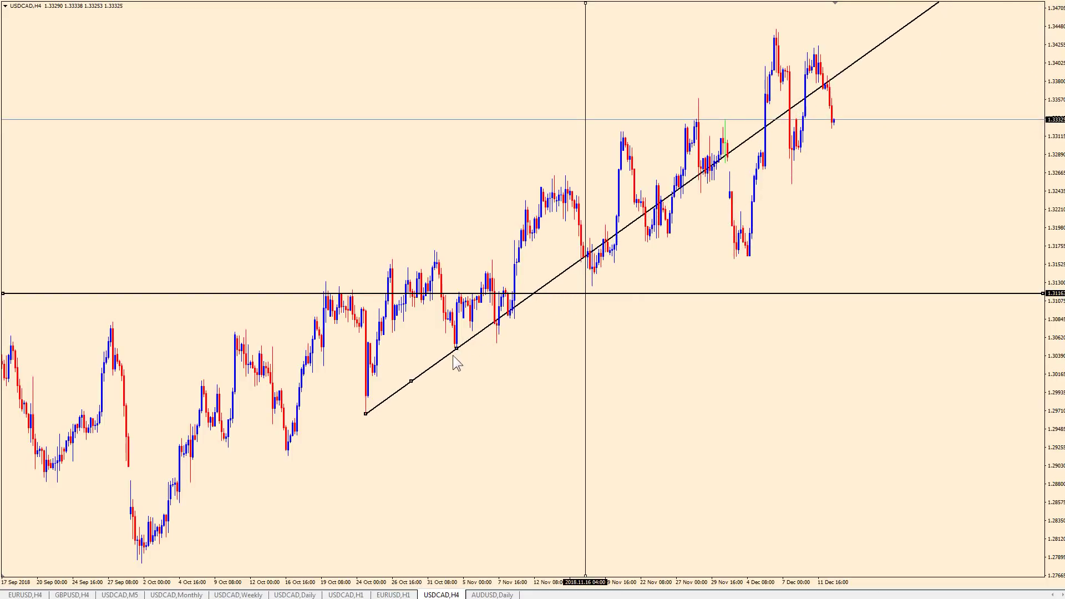
{"action": "left_click_drag", "start_coordinate": [428, 295], "coordinate": [447, 253]}
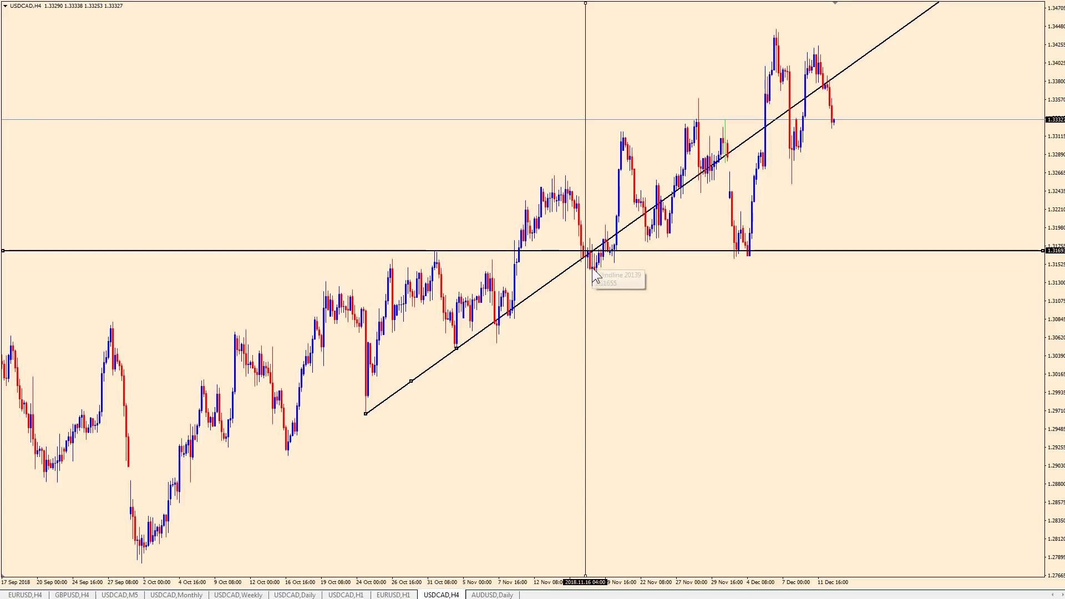
{"action": "left_click_drag", "start_coordinate": [446, 253], "coordinate": [449, 262]}
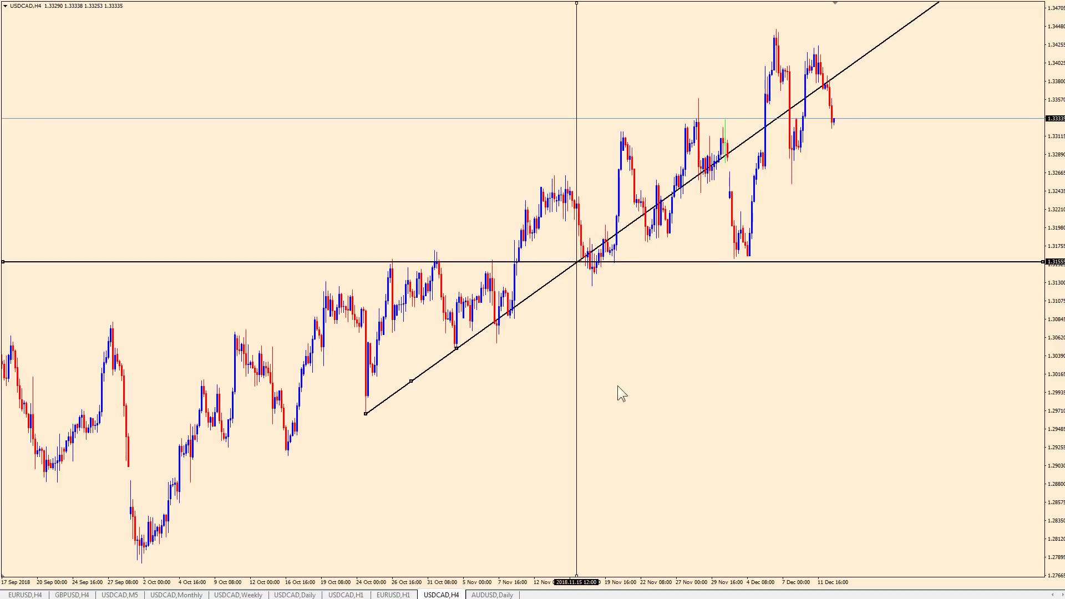
Shift the trendline to the early-November lows, moving the vertical line to 3 December and the horizontal line toward the highs
{"action": "left_click_drag", "start_coordinate": [577, 331], "coordinate": [737, 342]}
{"action": "left_click_drag", "start_coordinate": [447, 262], "coordinate": [461, 142]}
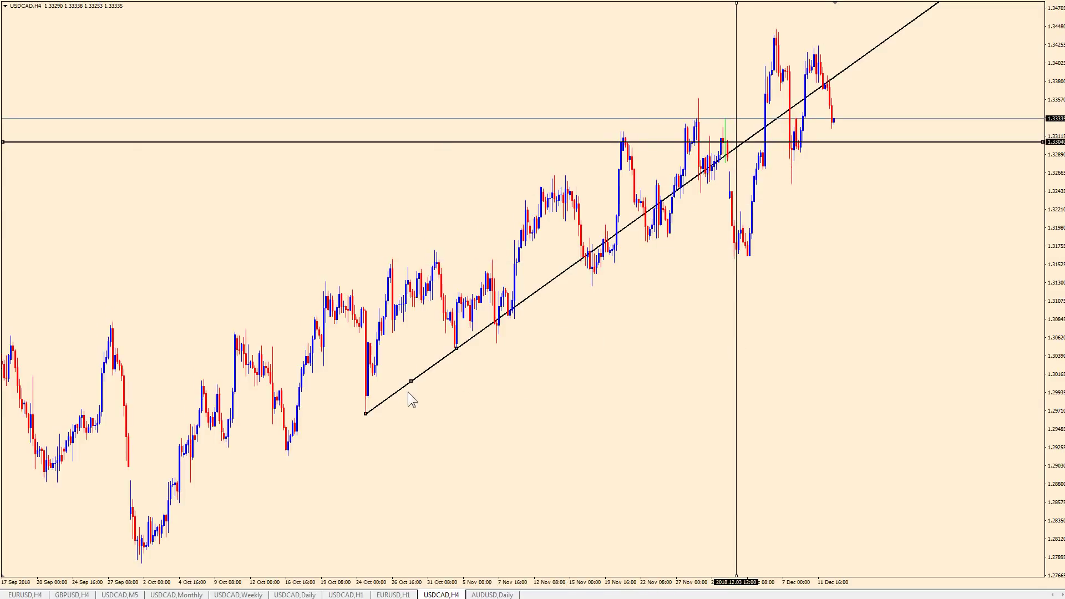
{"action": "left_click_drag", "start_coordinate": [411, 381], "coordinate": [541, 311]}
{"action": "mouse_move", "coordinate": [588, 278]}
{"action": "left_mouse_down"}
{"action": "mouse_move", "coordinate": [604, 300]}
{"action": "mouse_move", "coordinate": [592, 286]}
{"action": "left_mouse_up"}
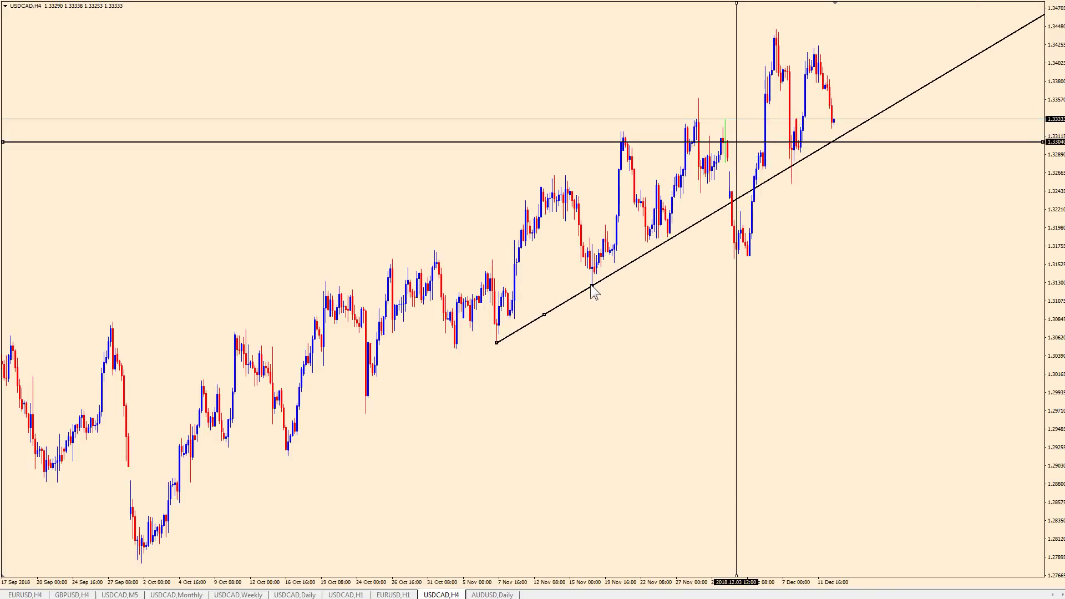
{"action": "left_click_drag", "start_coordinate": [570, 140], "coordinate": [571, 176]}
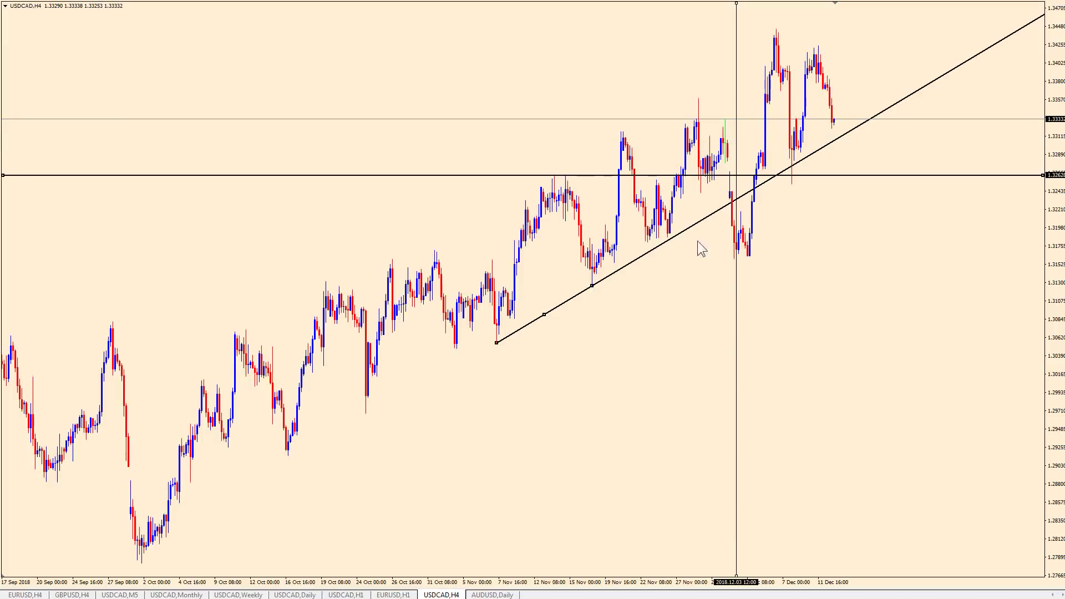
Settle the horizontal line at about 1.3247 and the vertical line at 7 December
{"action": "left_click_drag", "start_coordinate": [734, 294], "coordinate": [775, 295]}
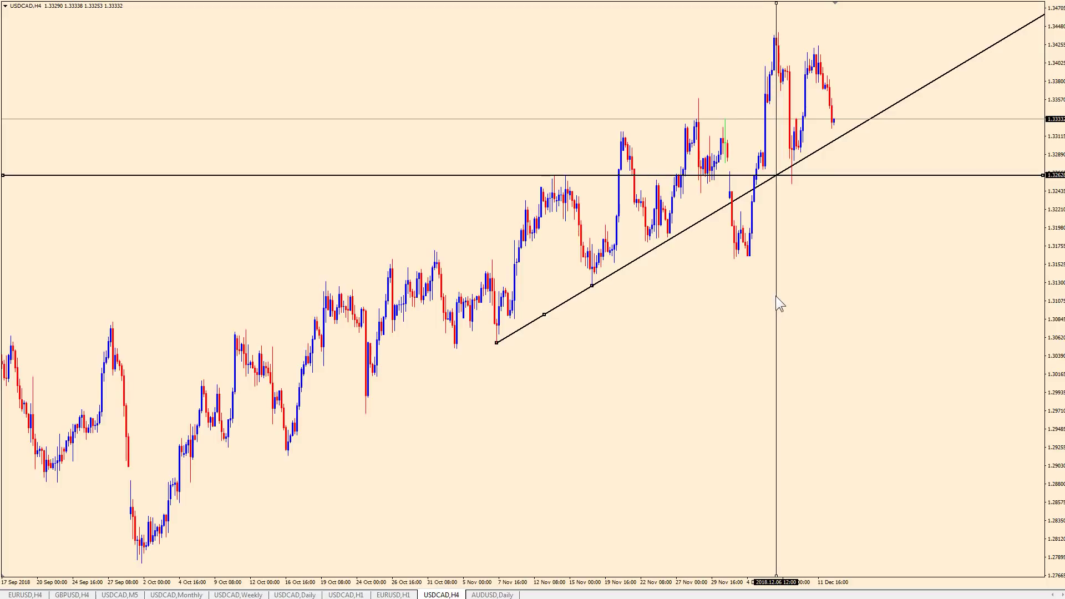
{"action": "left_click_drag", "start_coordinate": [589, 178], "coordinate": [588, 176]}
{"action": "left_click_drag", "start_coordinate": [585, 176], "coordinate": [589, 188]}
{"action": "left_click_drag", "start_coordinate": [784, 295], "coordinate": [758, 294]}
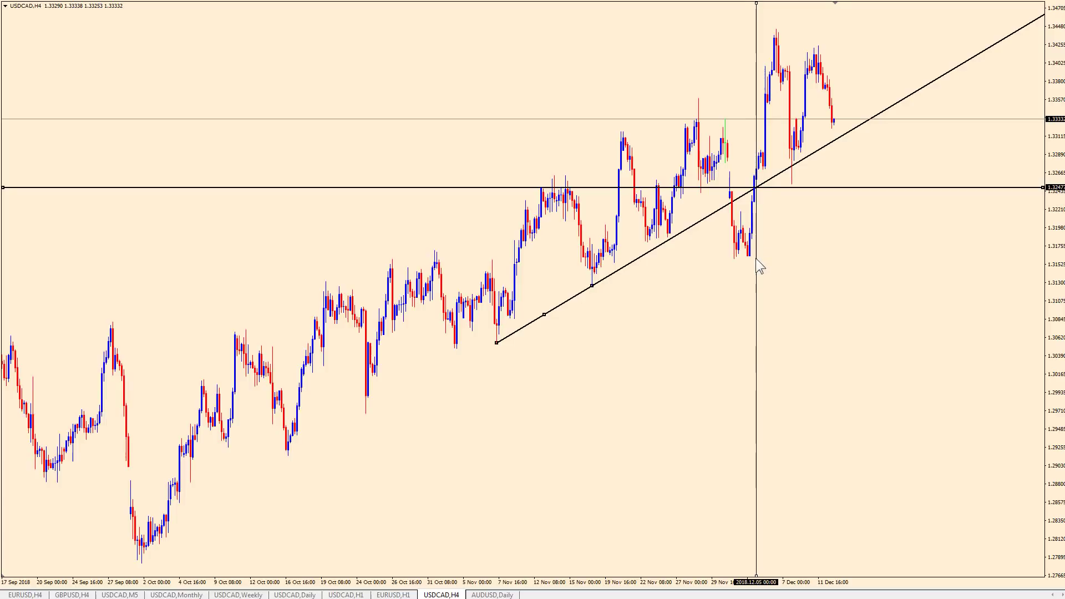
{"action": "left_click_drag", "start_coordinate": [756, 258], "coordinate": [791, 252]}
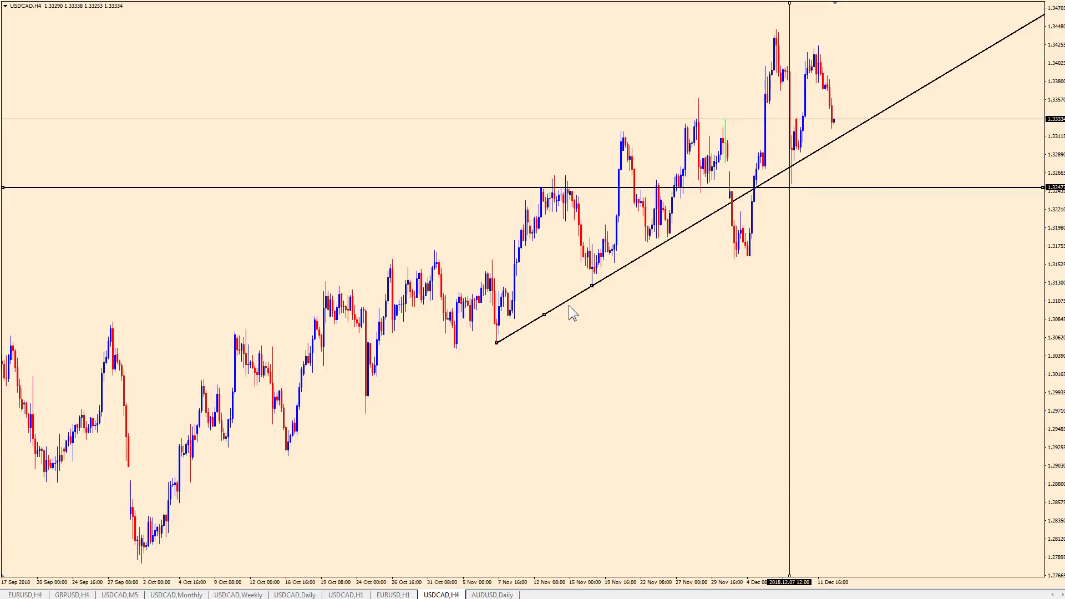
Move the trendline start to the mid-November low and steepen its end point
{"action": "left_click_drag", "start_coordinate": [545, 314], "coordinate": [641, 256]}
{"action": "left_click_drag", "start_coordinate": [593, 285], "coordinate": [592, 286]}
{"action": "left_click_drag", "start_coordinate": [691, 227], "coordinate": [667, 237]}
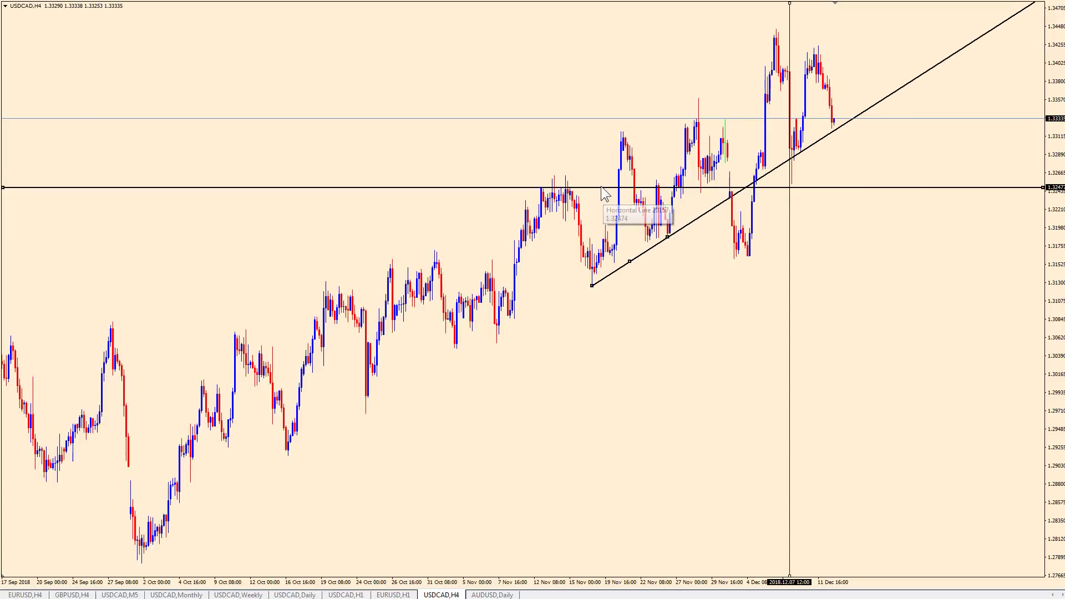
Place the horizontal line at about 1.3317 and the vertical line at 13 December 08:00
{"action": "left_click_drag", "start_coordinate": [601, 187], "coordinate": [598, 132]}
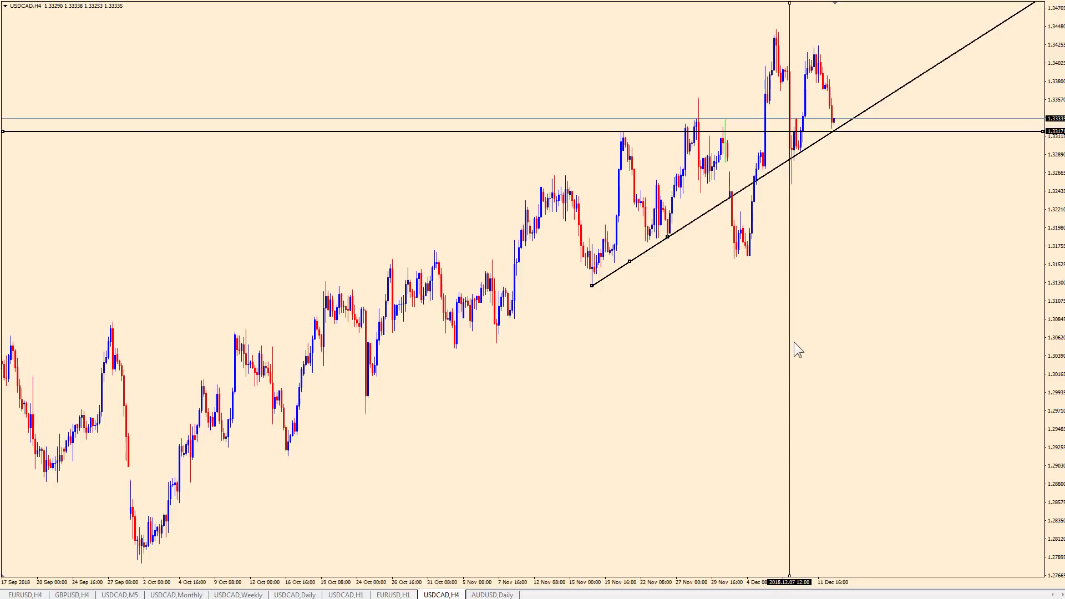
{"action": "left_click_drag", "start_coordinate": [794, 343], "coordinate": [840, 339]}
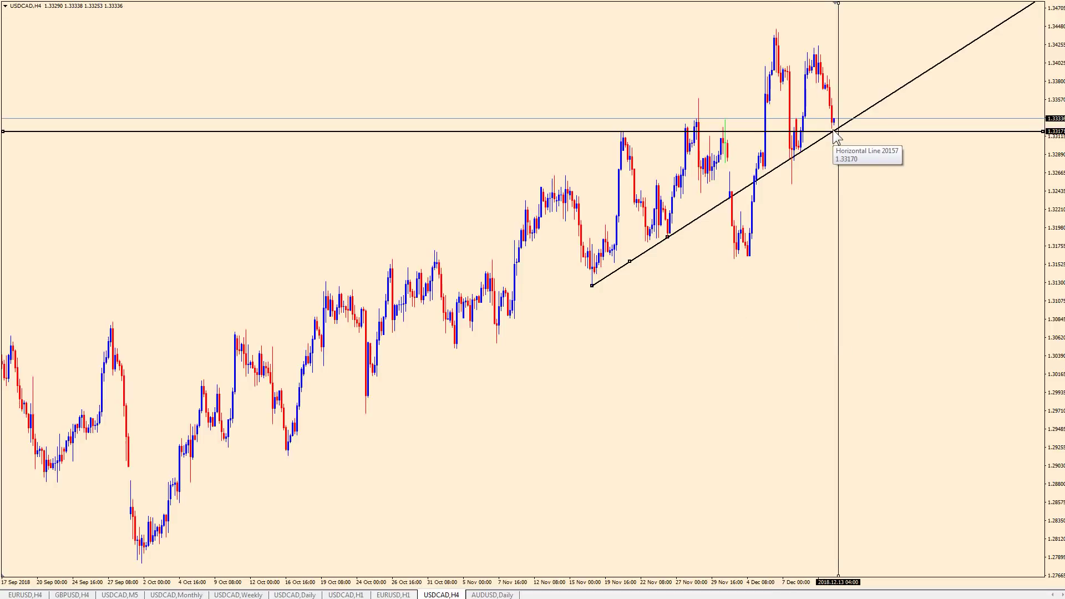
{"action": "left_click_drag", "start_coordinate": [644, 134], "coordinate": [645, 138]}
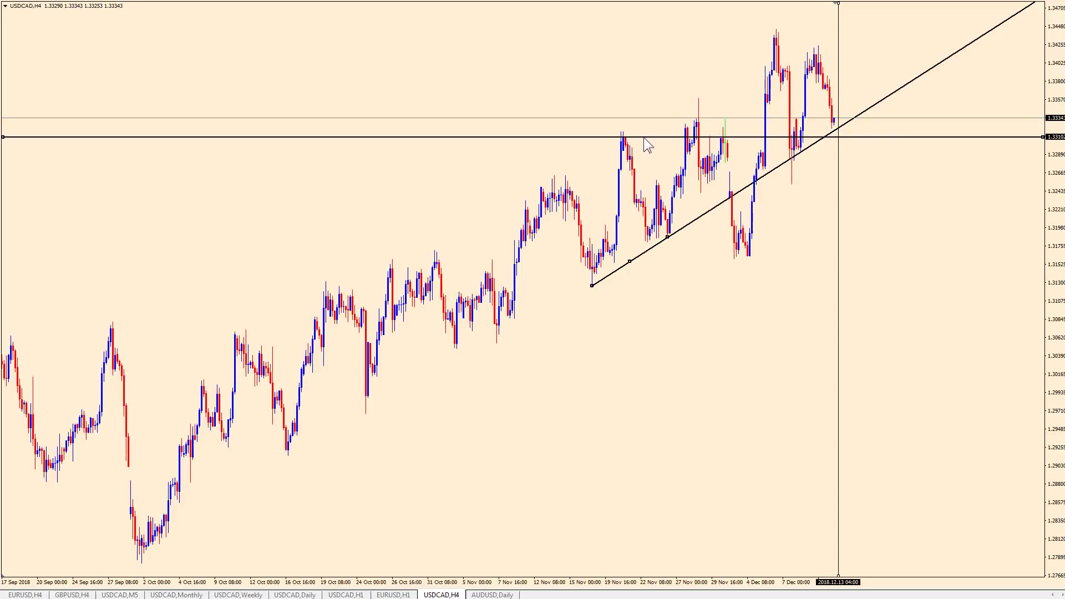
{"action": "left_click_drag", "start_coordinate": [837, 247], "coordinate": [823, 247]}
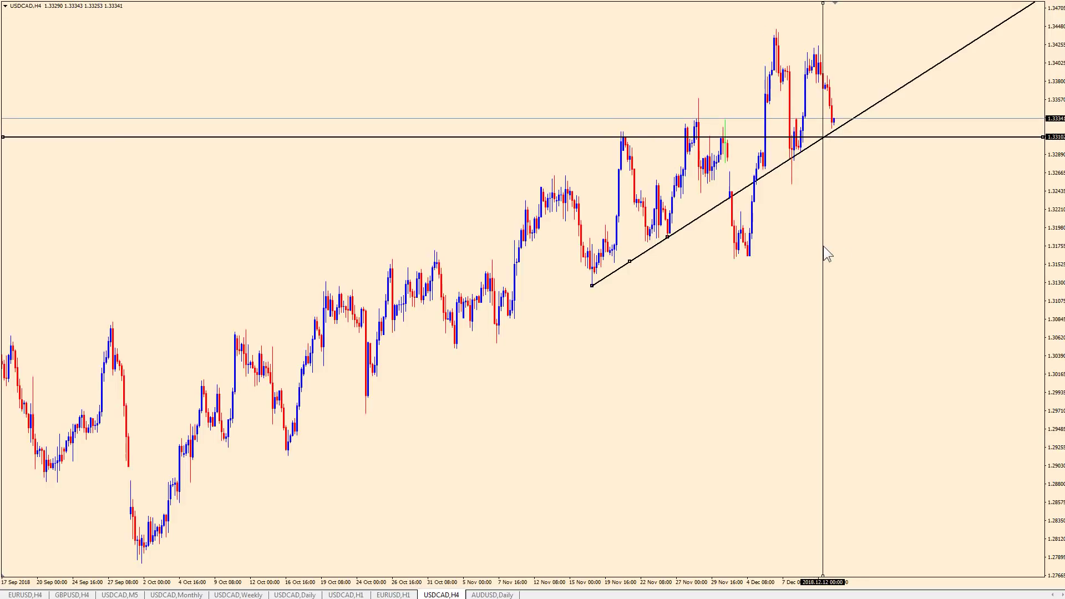
{"action": "left_click_drag", "start_coordinate": [823, 245], "coordinate": [841, 248]}
{"action": "left_click_drag", "start_coordinate": [649, 138], "coordinate": [647, 130]}
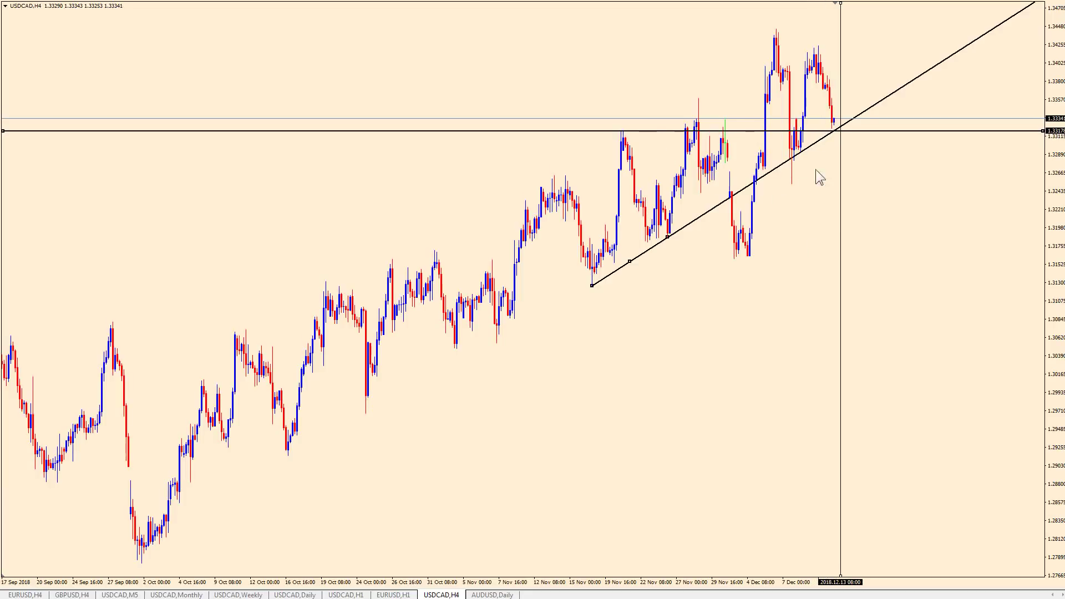